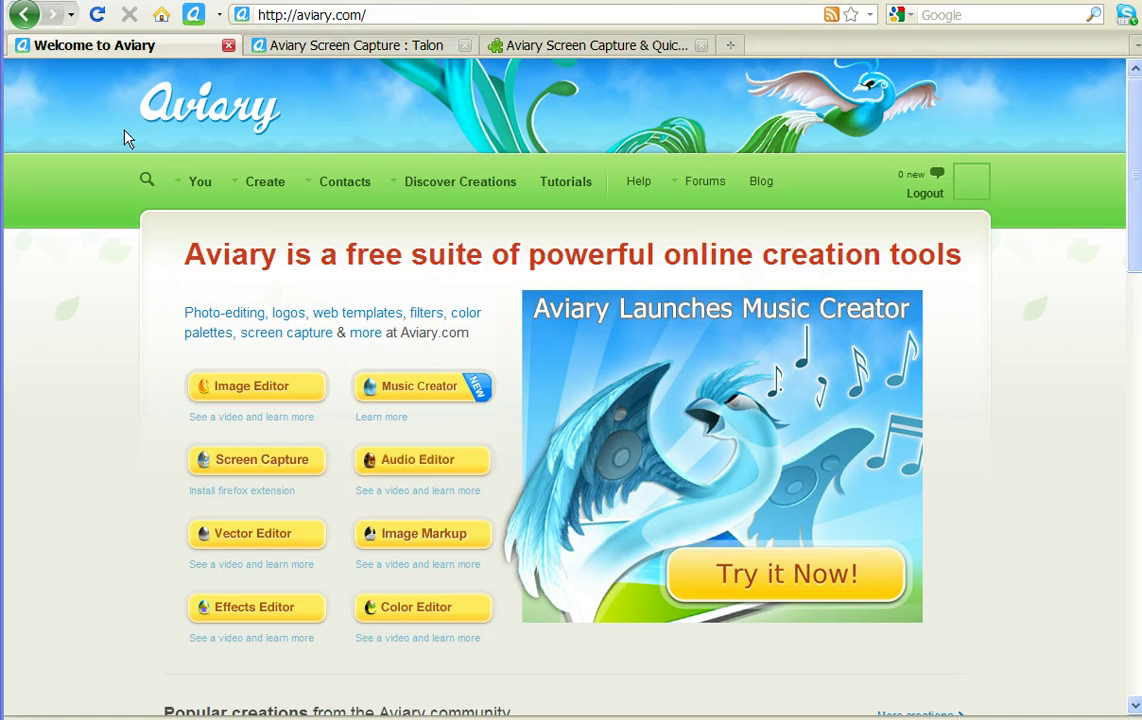
Bring up the 'Aviary Screen Capture : Talon' page.
left_click(370, 45)
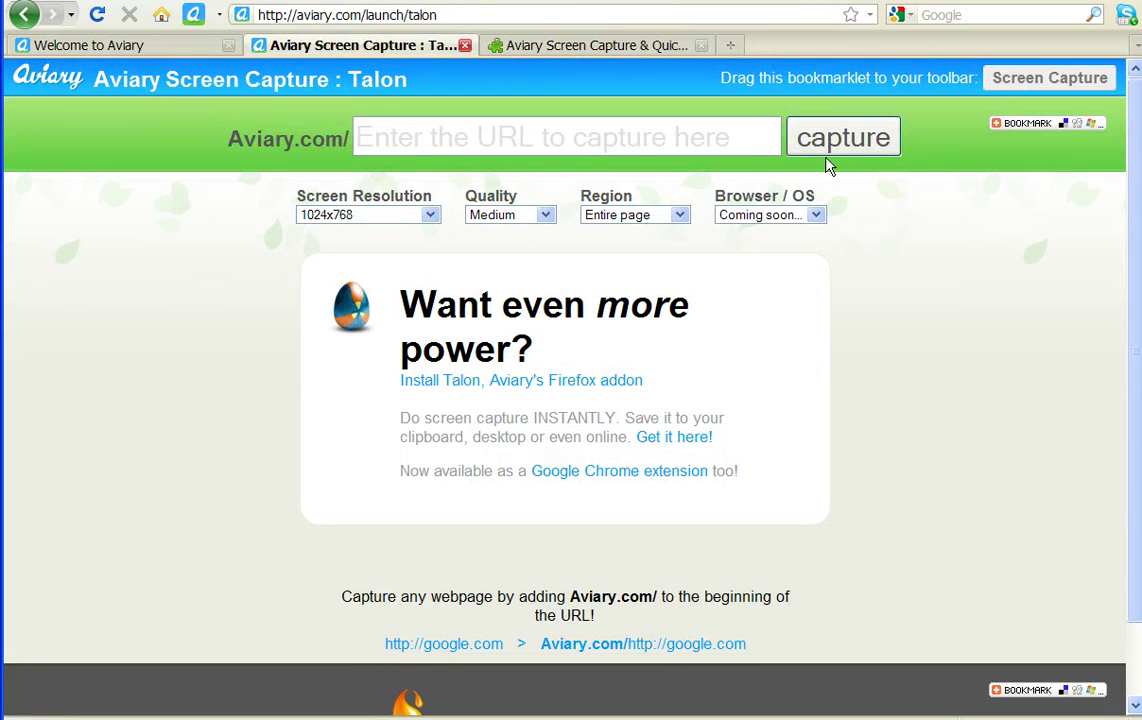
left_click(412, 143)
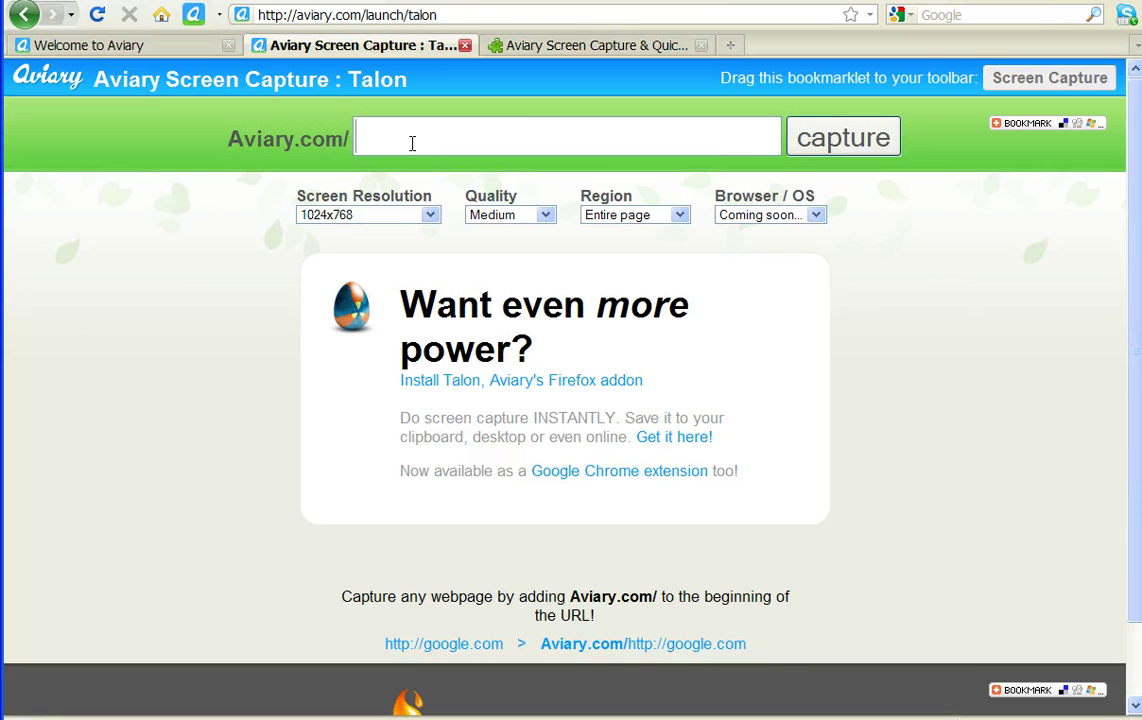
type("l")
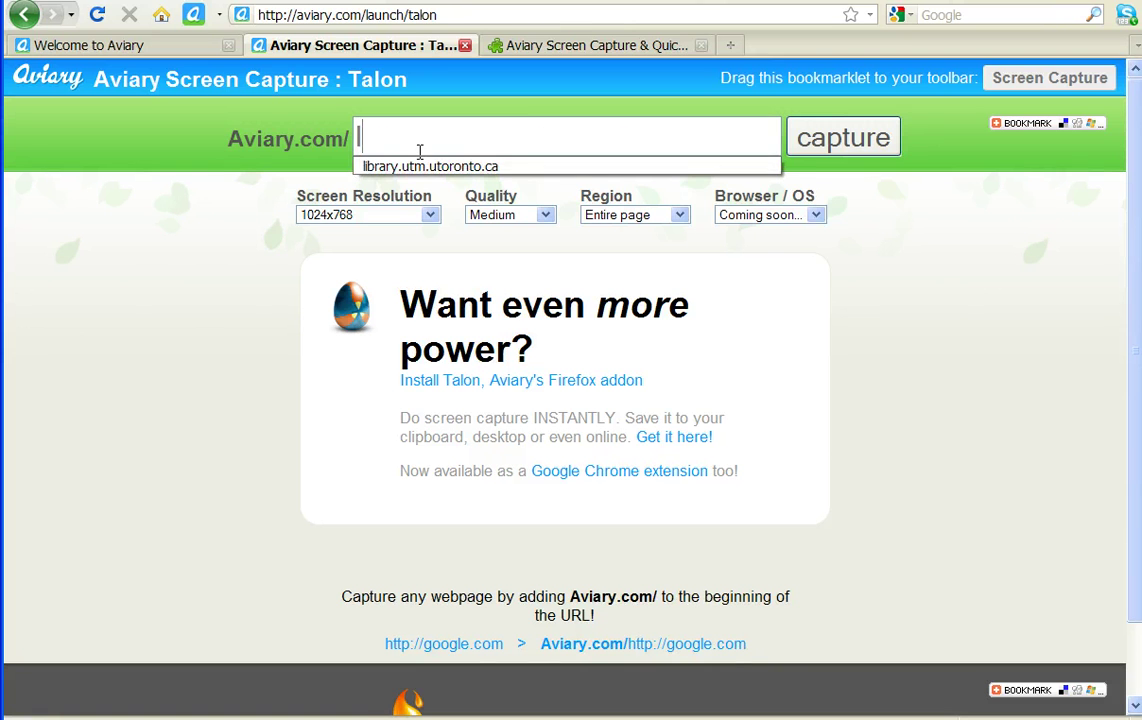
left_click(425, 166)
left_click(430, 216)
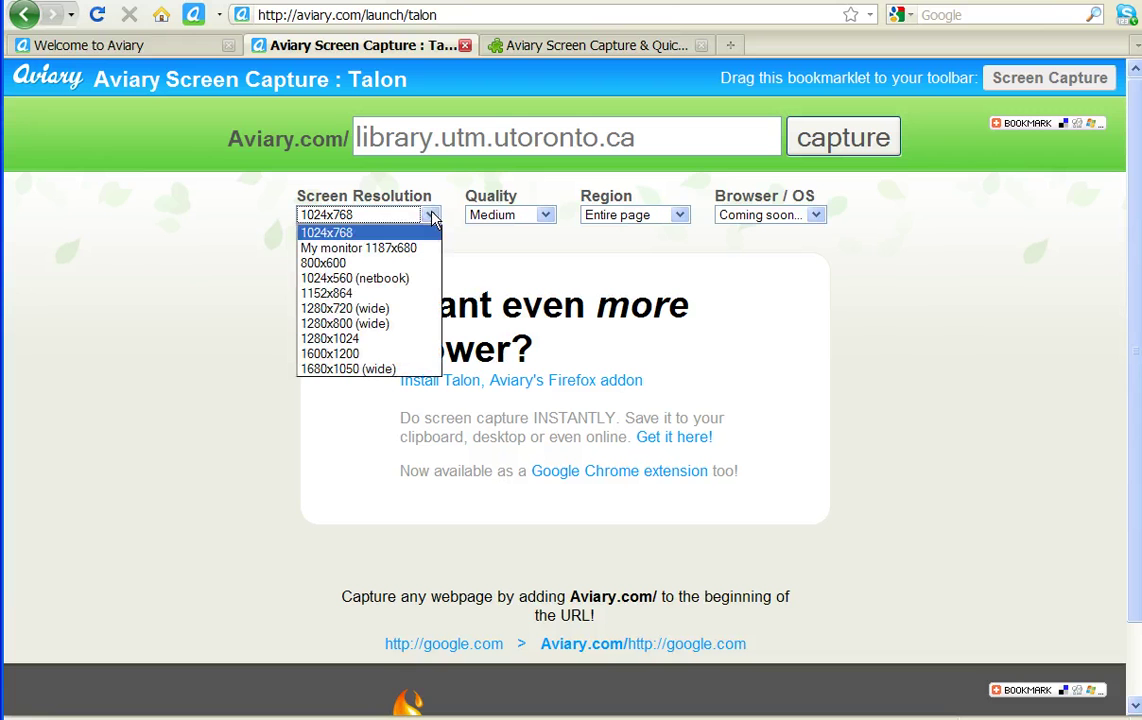
left_click(257, 204)
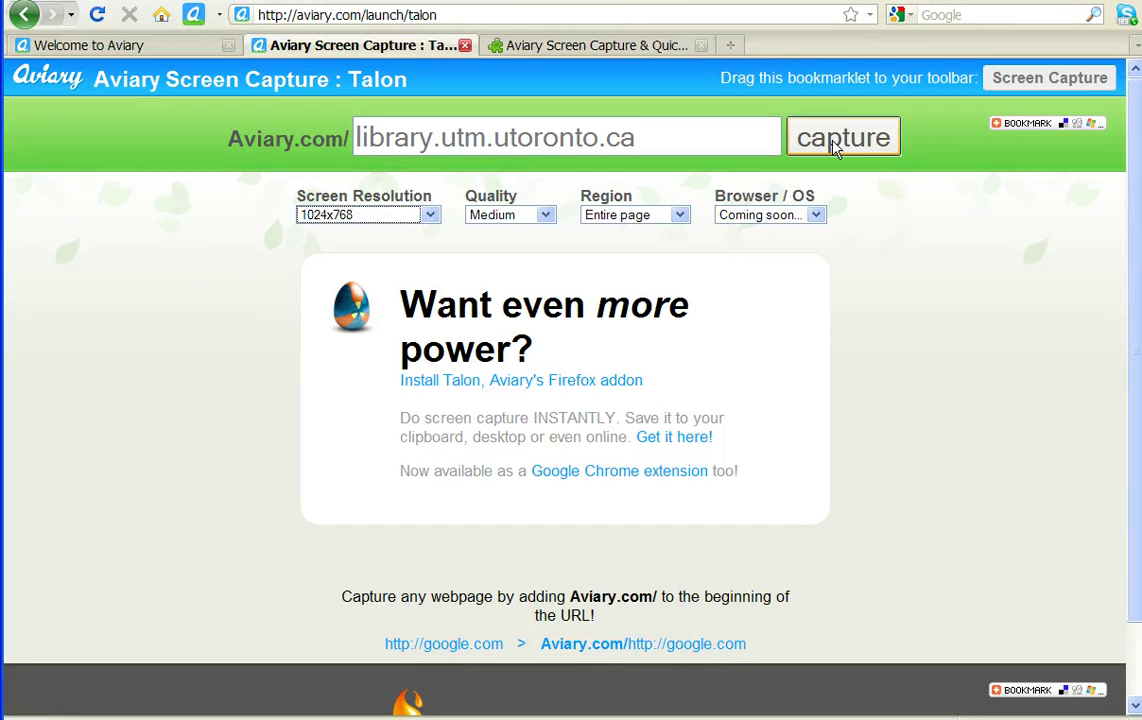
left_click(836, 140)
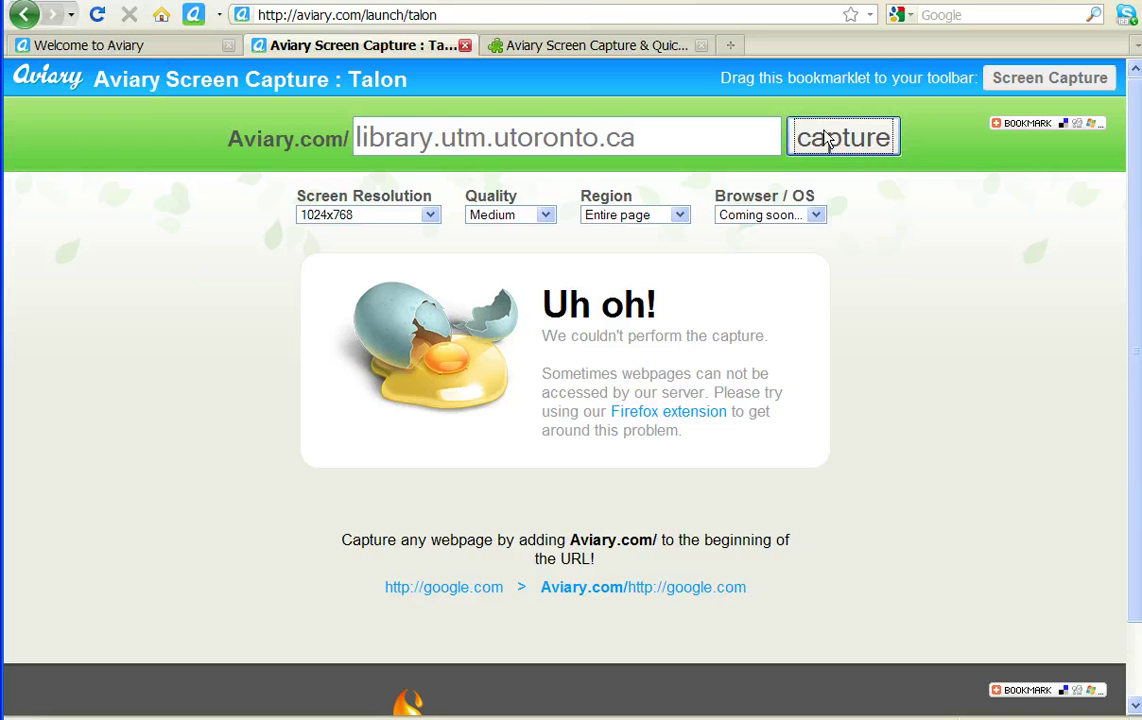
left_click(99, 15)
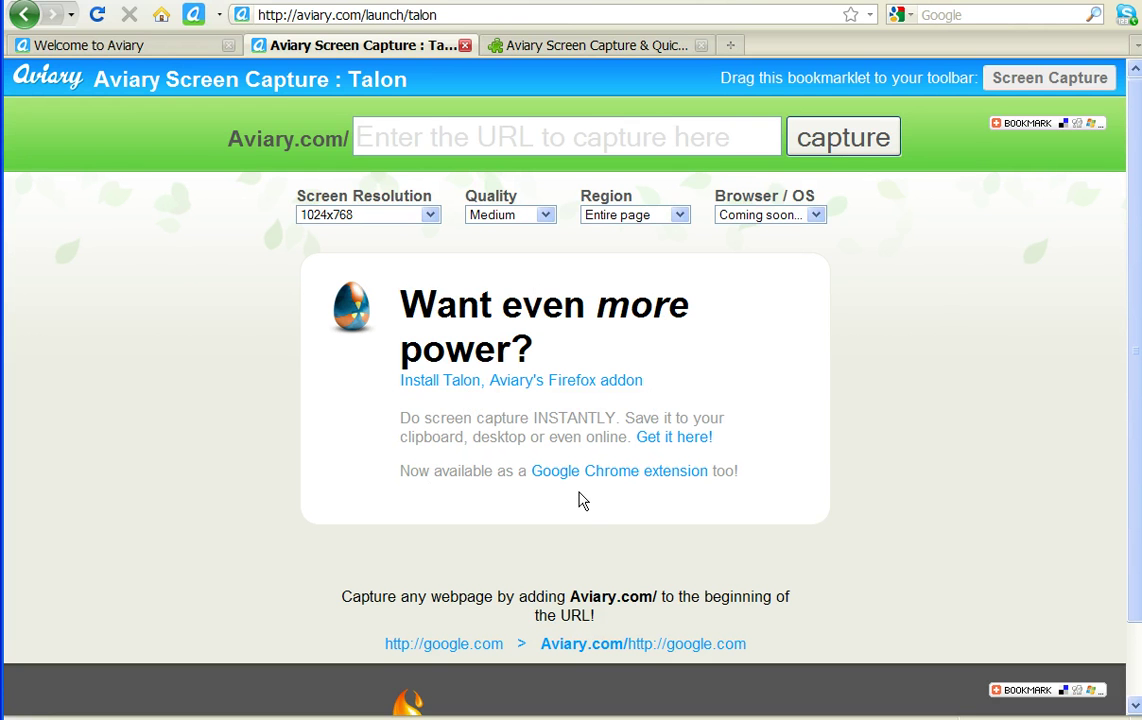
Start adding the Talon add-on to Firefox from its add-ons page, then dismiss the installation prompt.
left_click(562, 46)
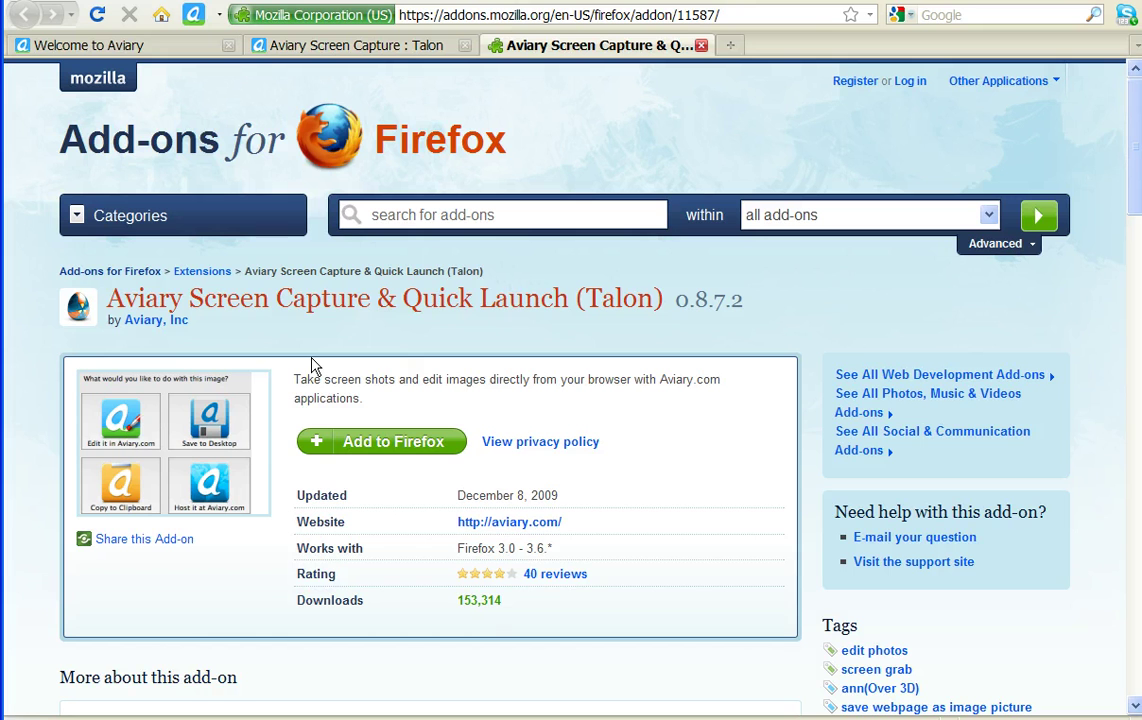
left_click(367, 455)
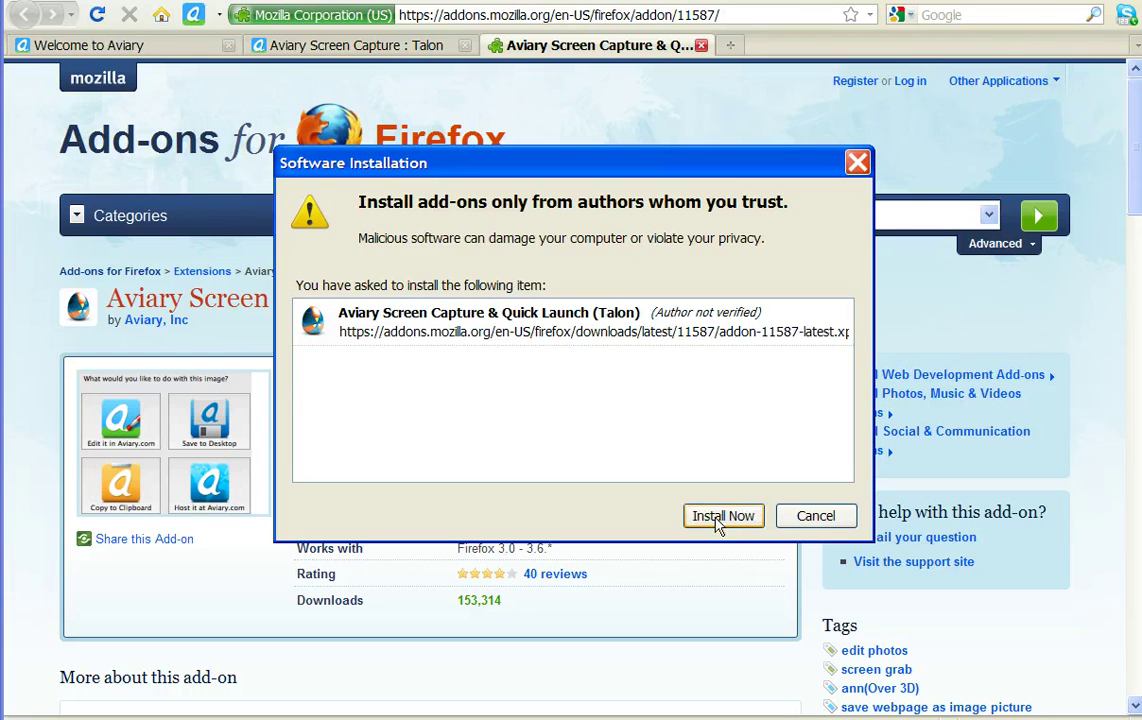
left_click(858, 163)
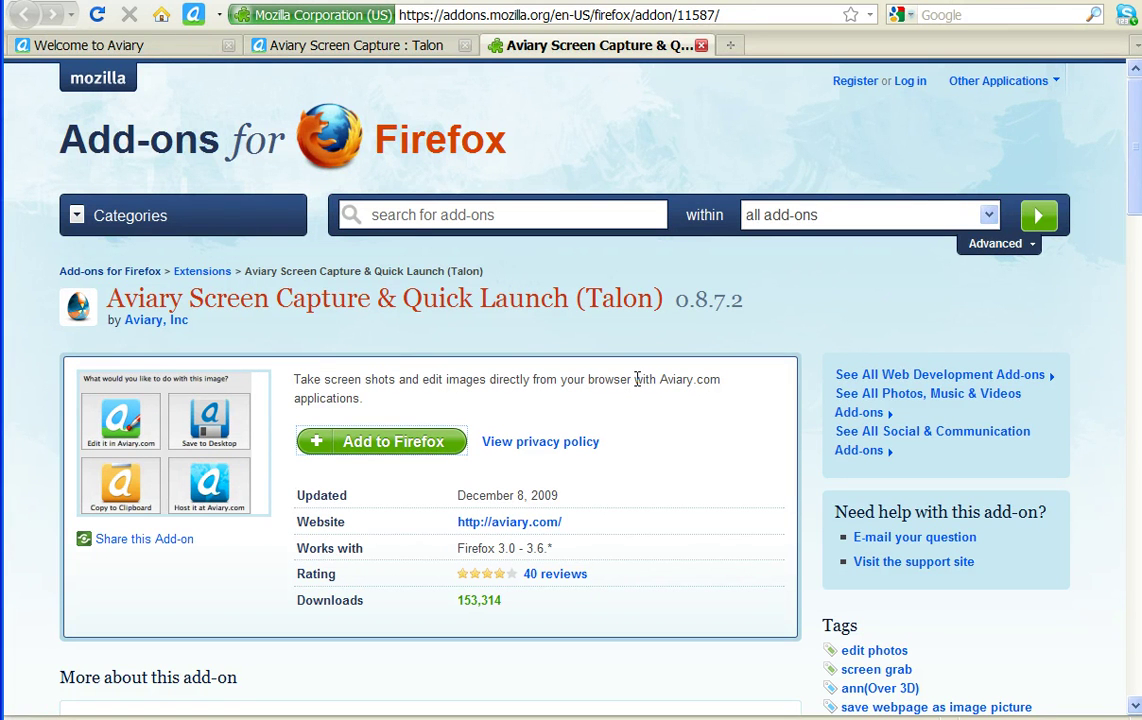
Retry a Talon capture of library.utm.utoronto.ca, which fails with an 'Uh oh!' error.
left_click(195, 17)
left_click(110, 47)
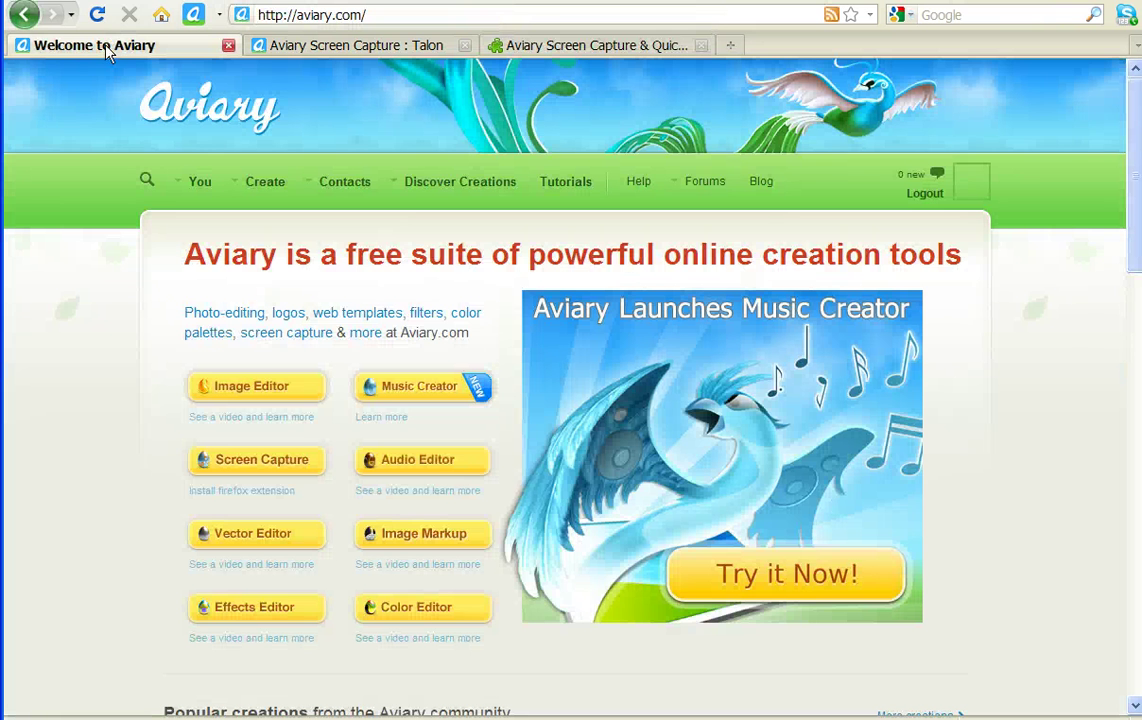
left_click(378, 45)
left_click(400, 131)
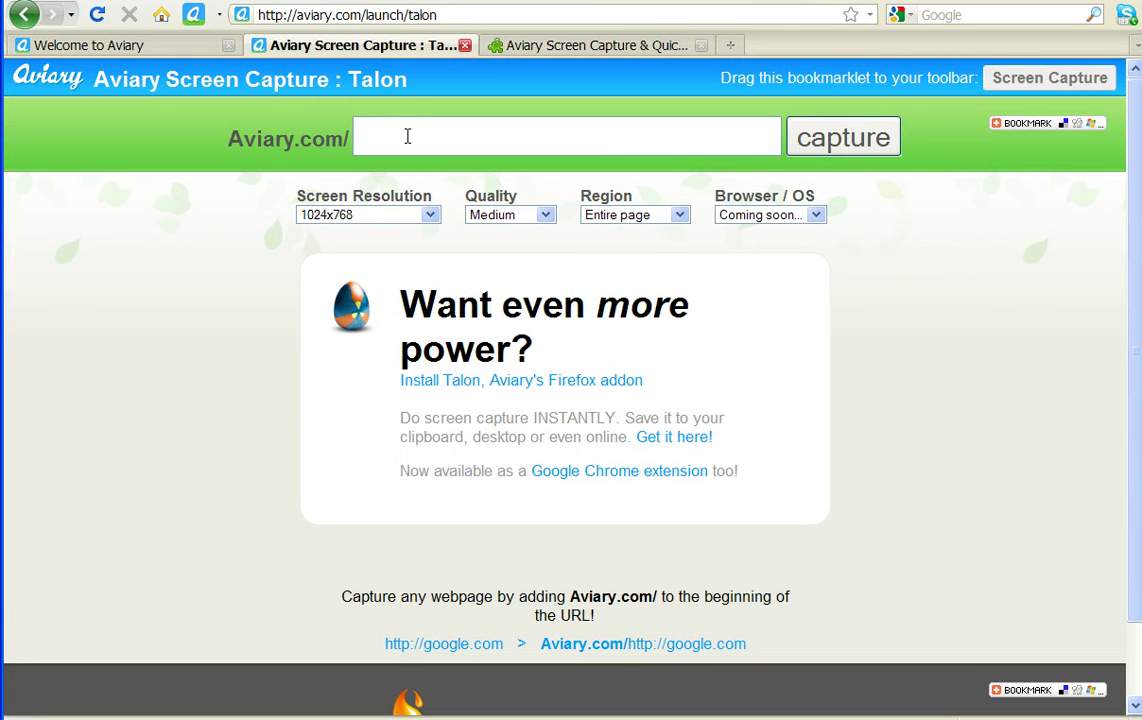
key("Down")
key("Down")
key("Return")
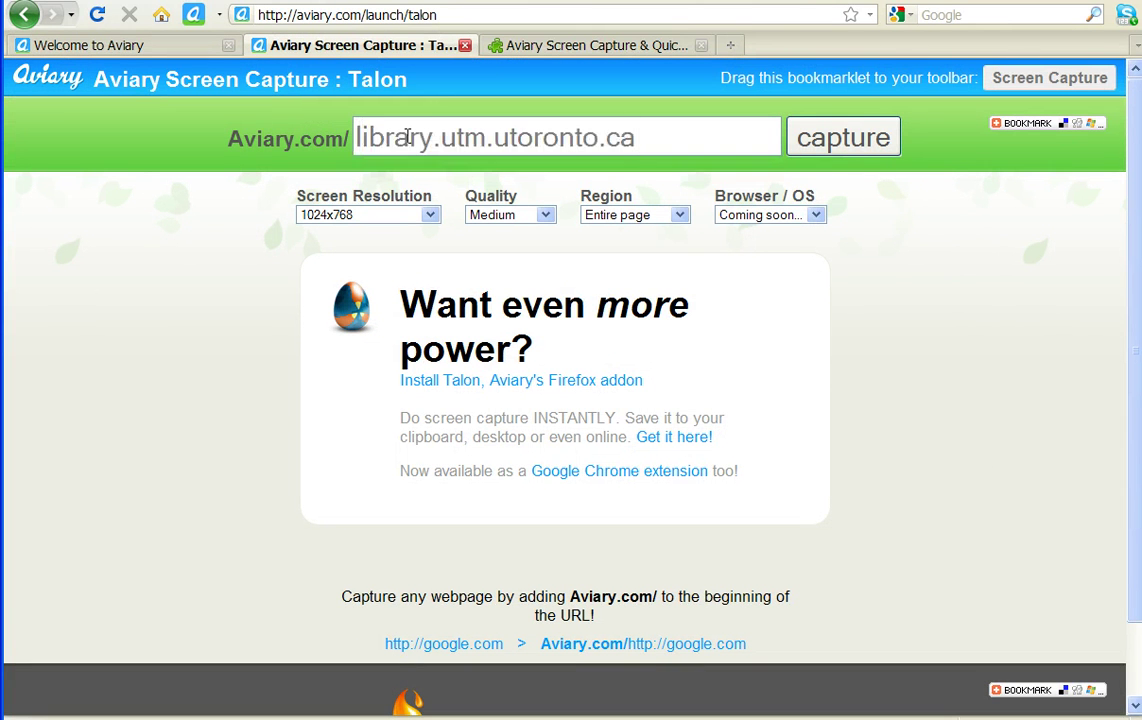
left_click(848, 146)
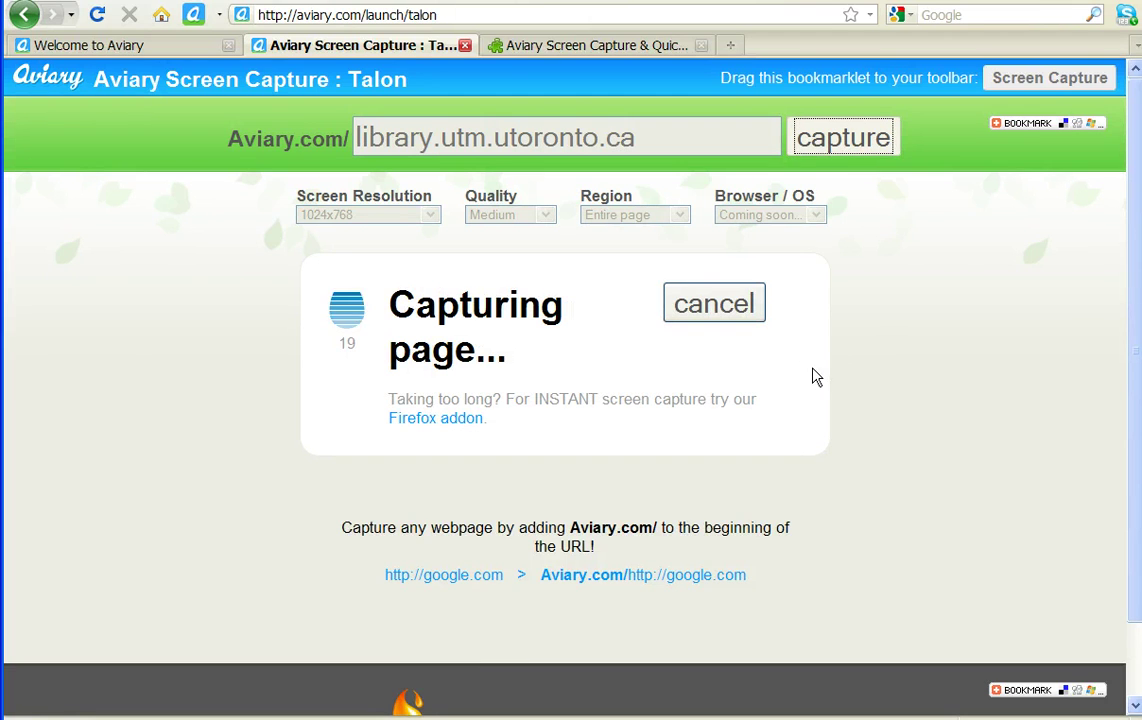
Capture a 195 x 165 region around the cracked-egg picture and save it.
left_click(194, 18)
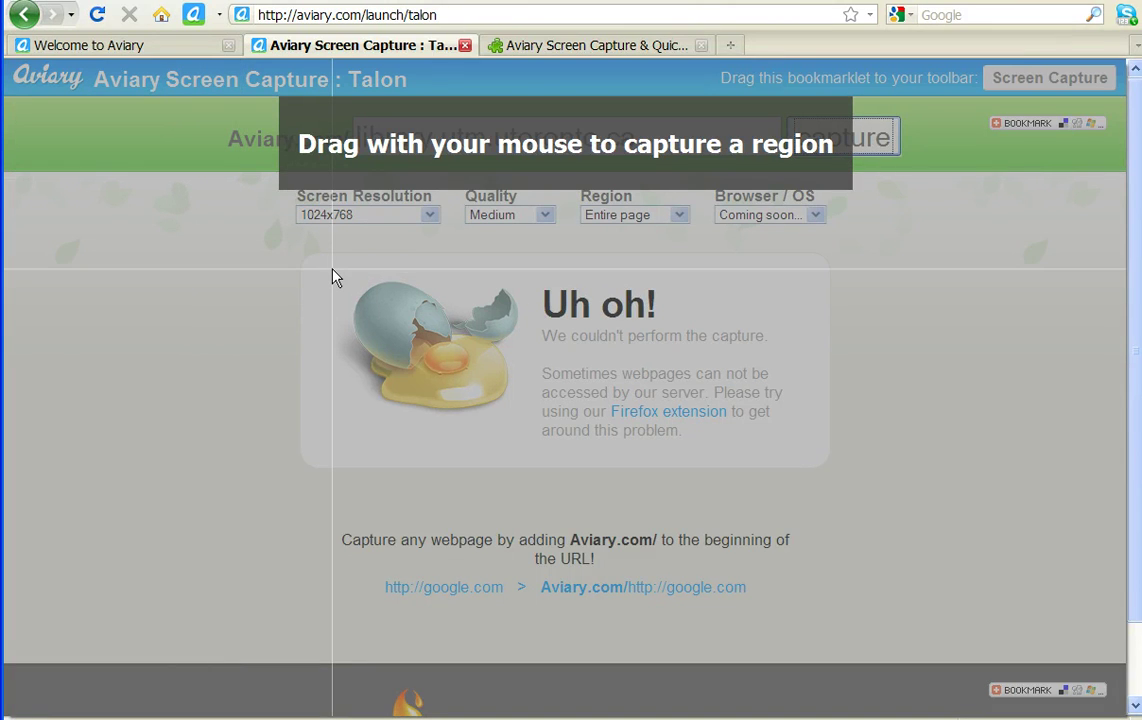
left_click_drag(337, 270, 529, 437)
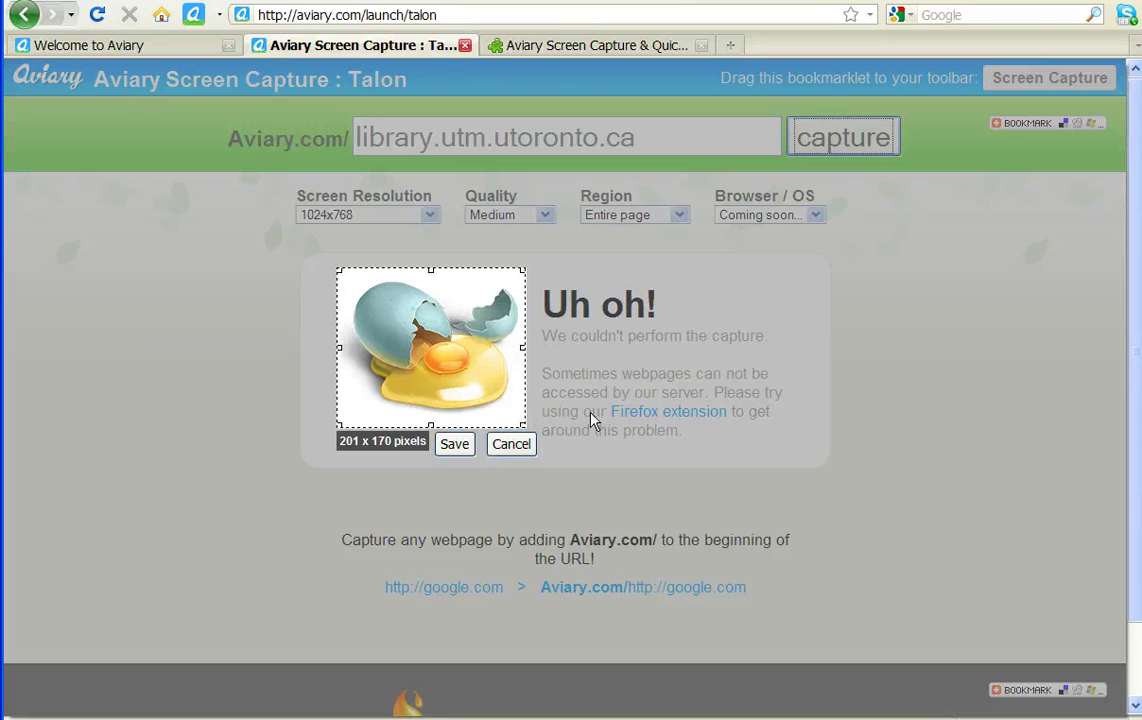
mouse_move(431, 270)
left_mouse_down()
mouse_move(430, 200)
mouse_move(423, 276)
left_mouse_up()
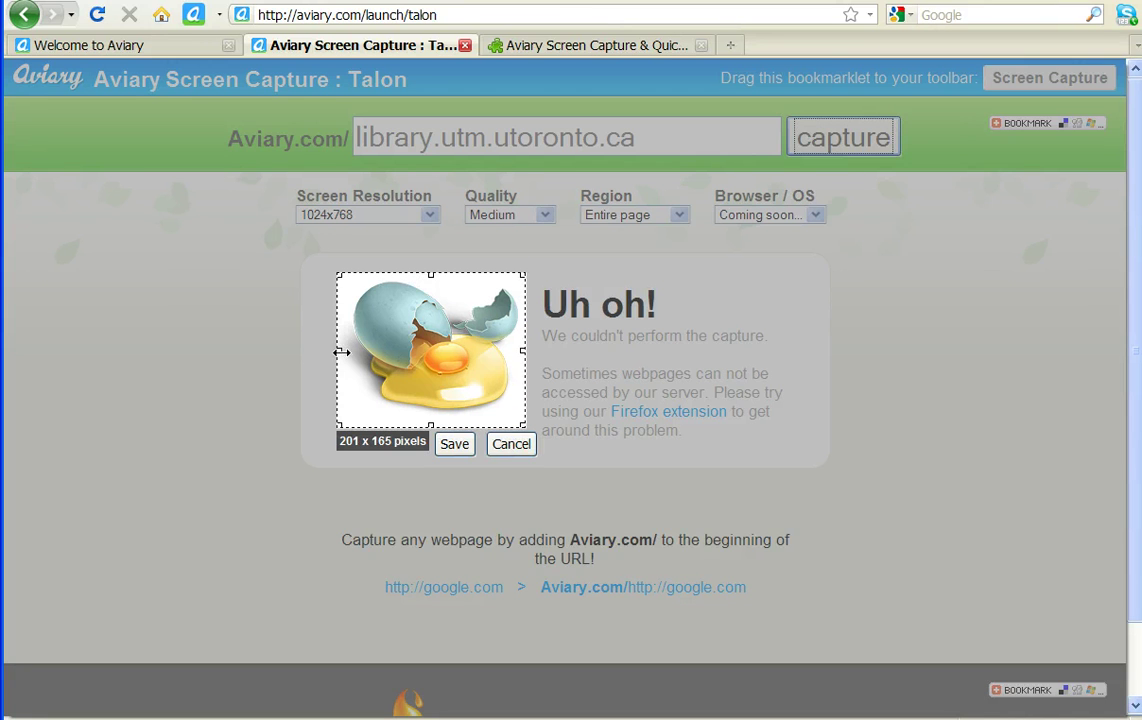
left_click_drag(339, 352, 344, 352)
left_click(462, 447)
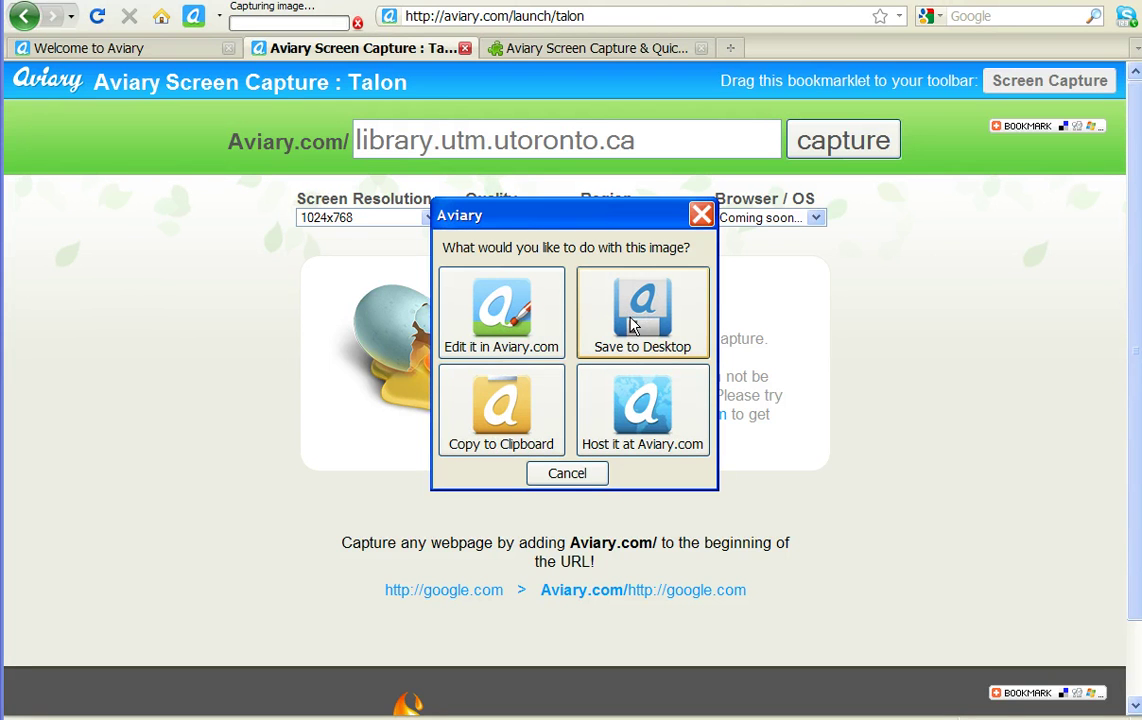
Open the egg capture in Image Markup and draw two red ellipses over the yolk.
left_click(502, 312)
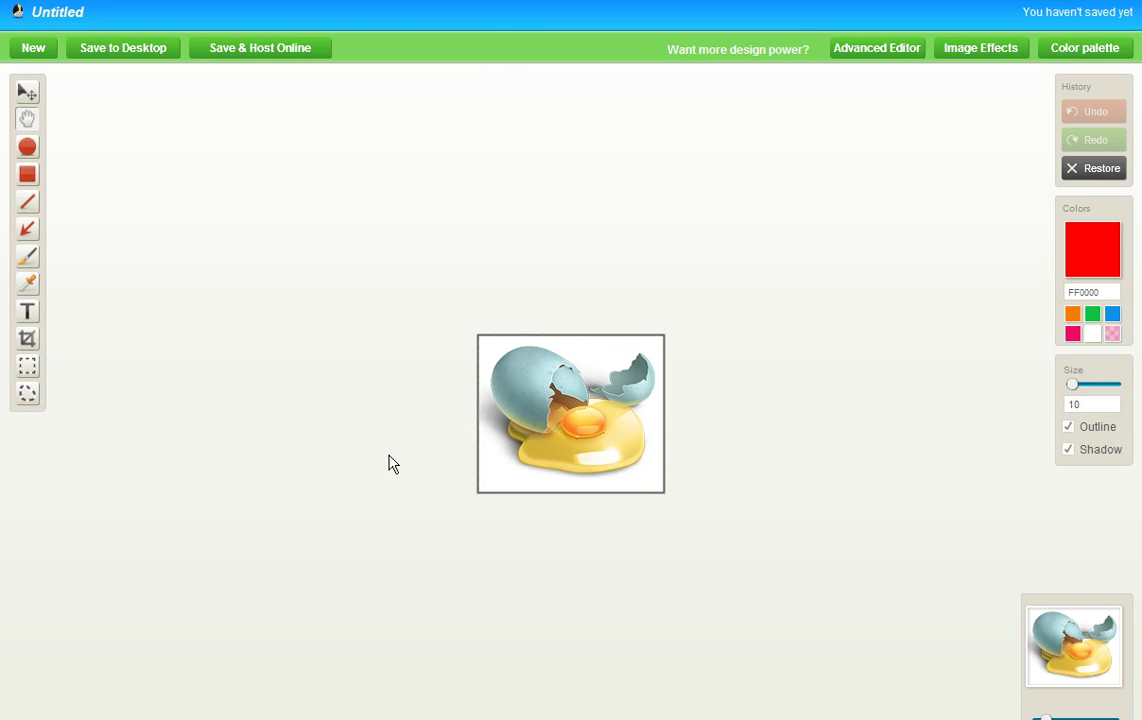
left_click(27, 147)
left_click_drag(524, 366, 614, 472)
left_click_drag(485, 400, 592, 416)
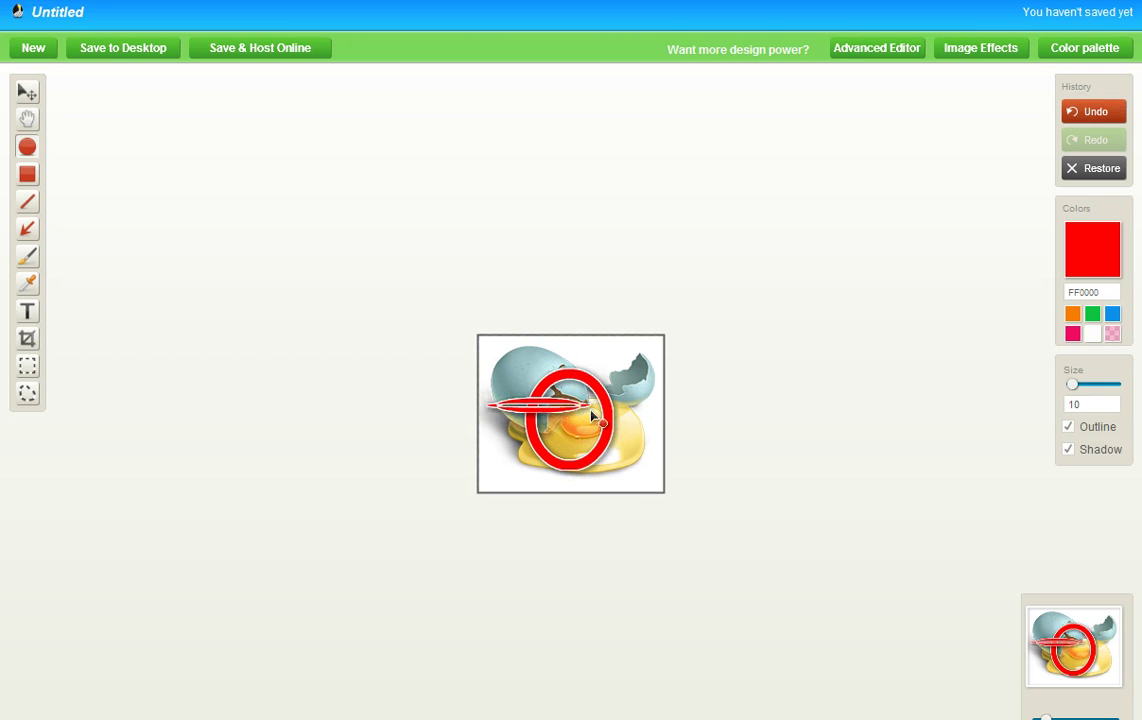
Add the red text 'hi' onto the egg image.
left_click(24, 310)
left_click(520, 375)
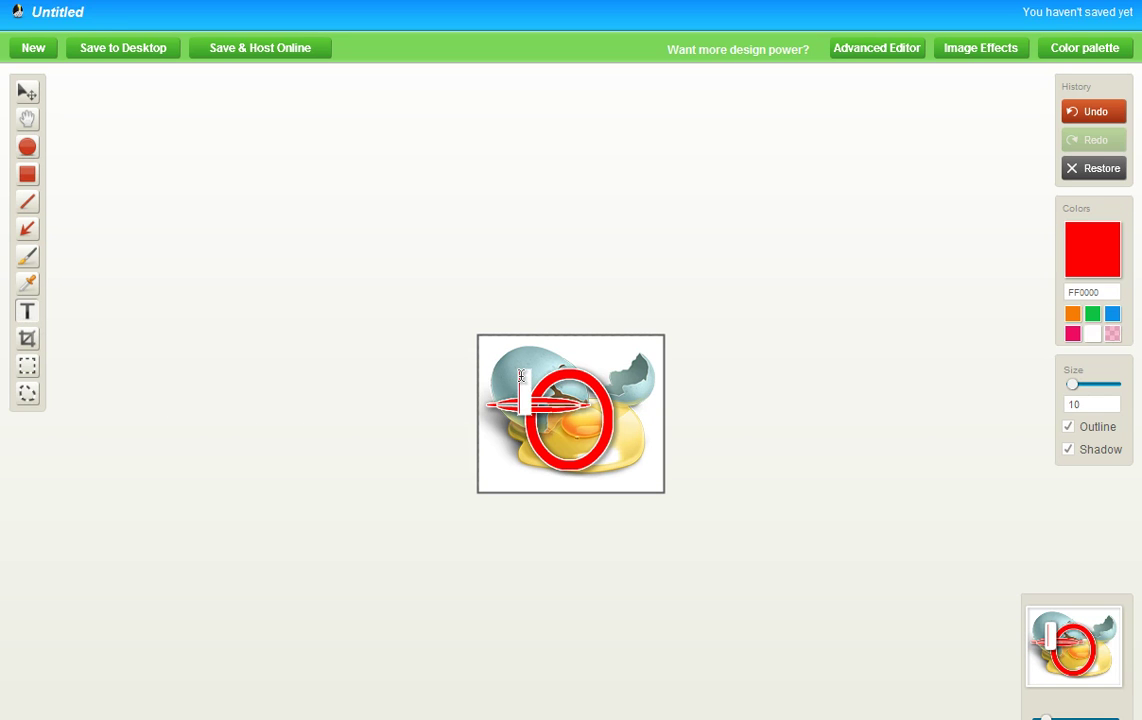
type("hi")
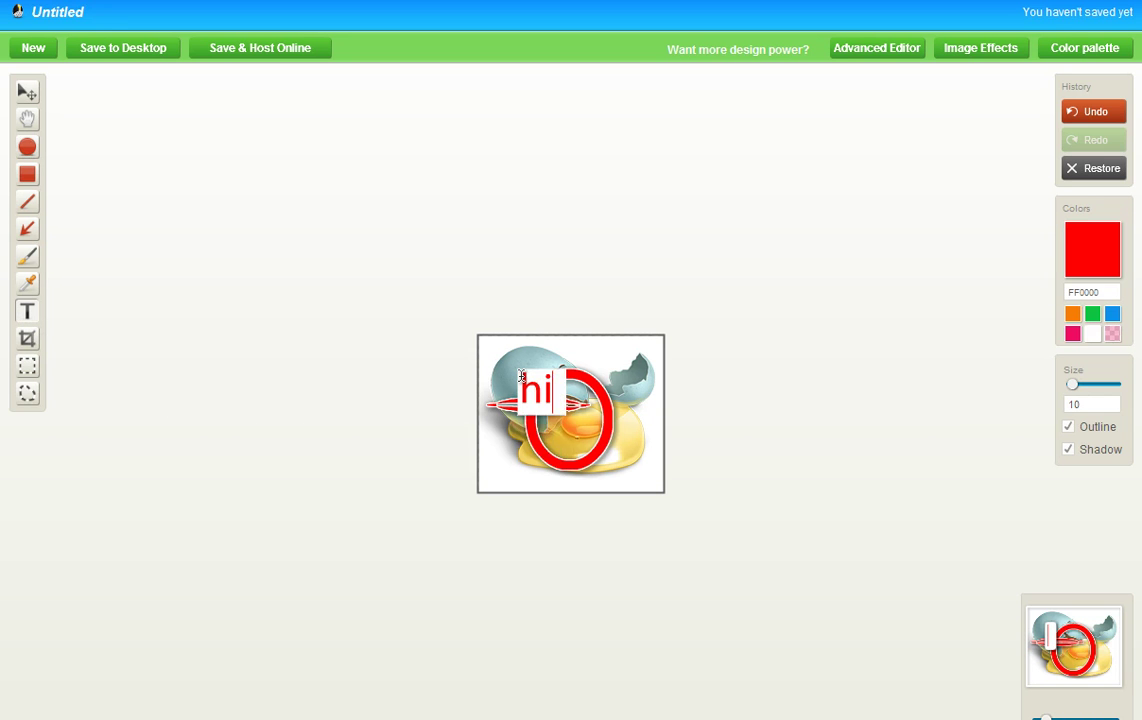
left_click(405, 395)
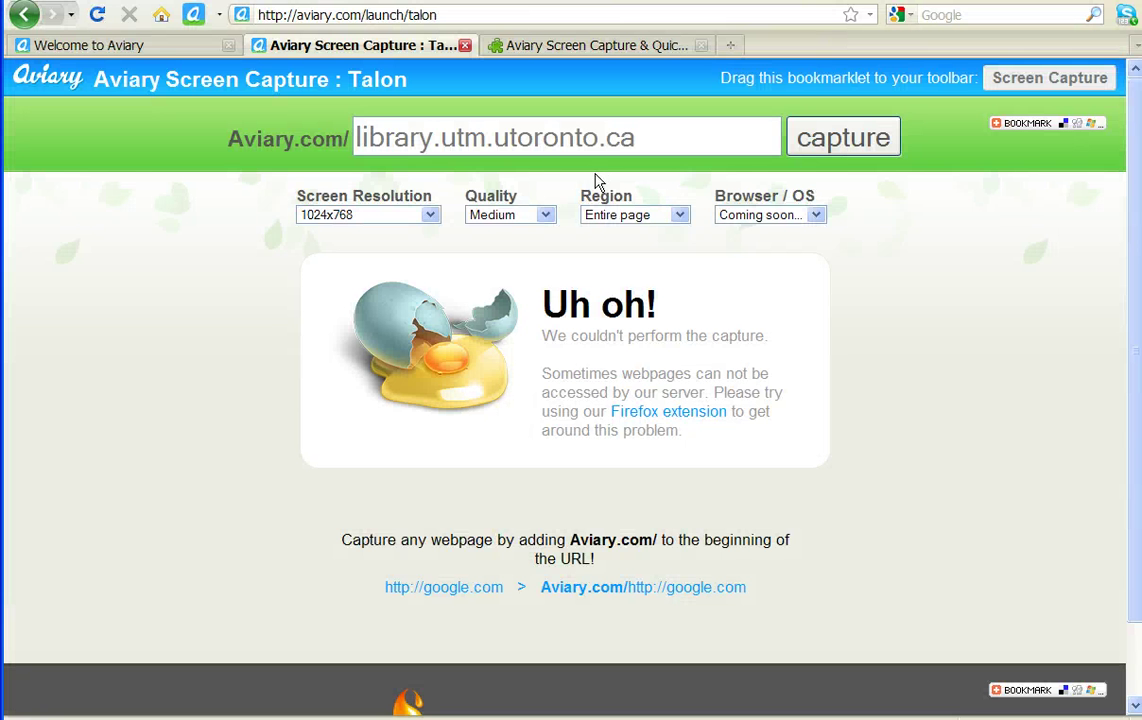
left_click(193, 14)
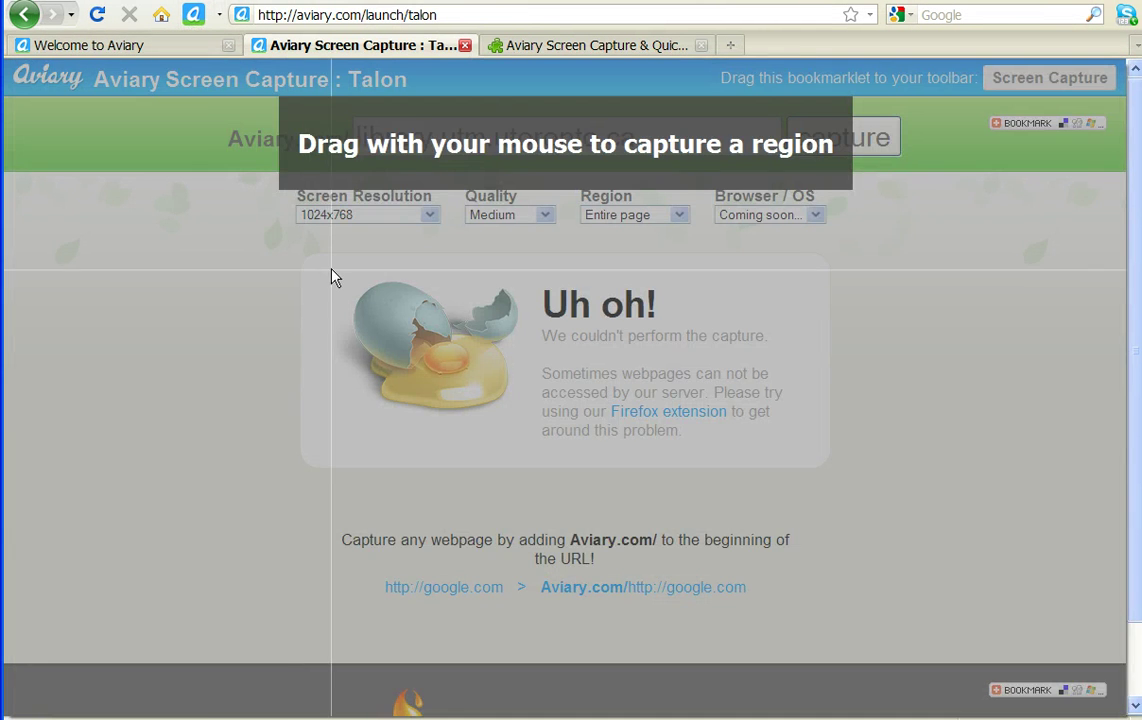
Capture a 191 x 157 region of the egg and host it at Aviary.com.
left_click_drag(342, 269, 522, 425)
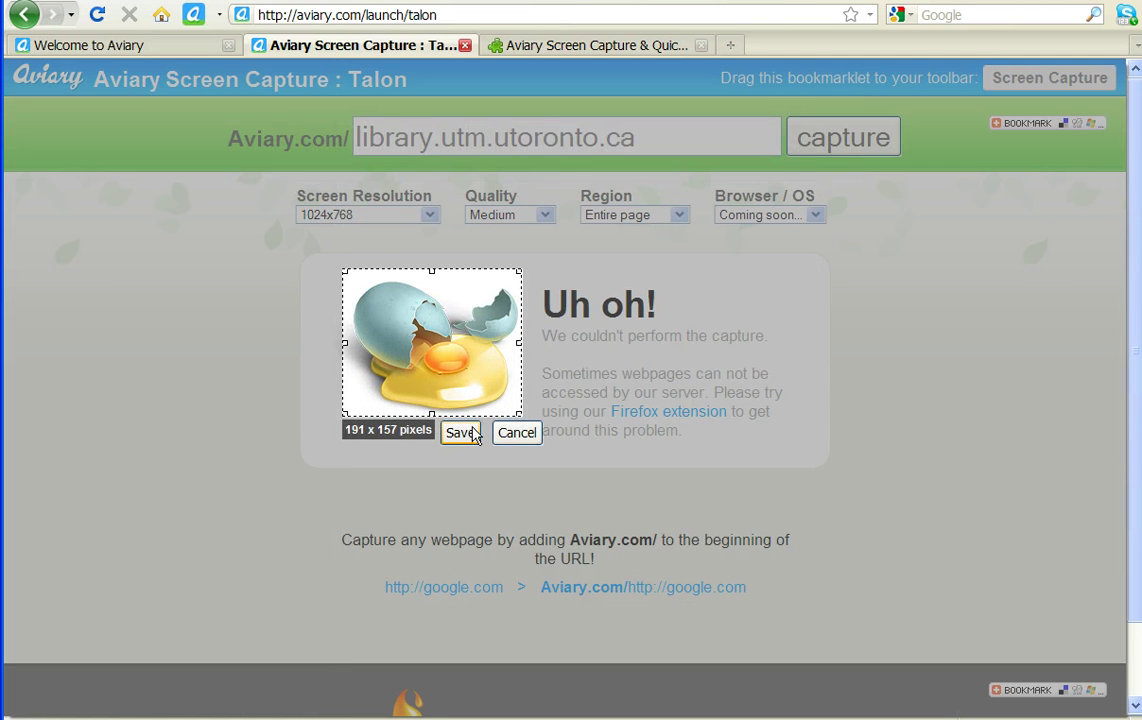
left_click(466, 433)
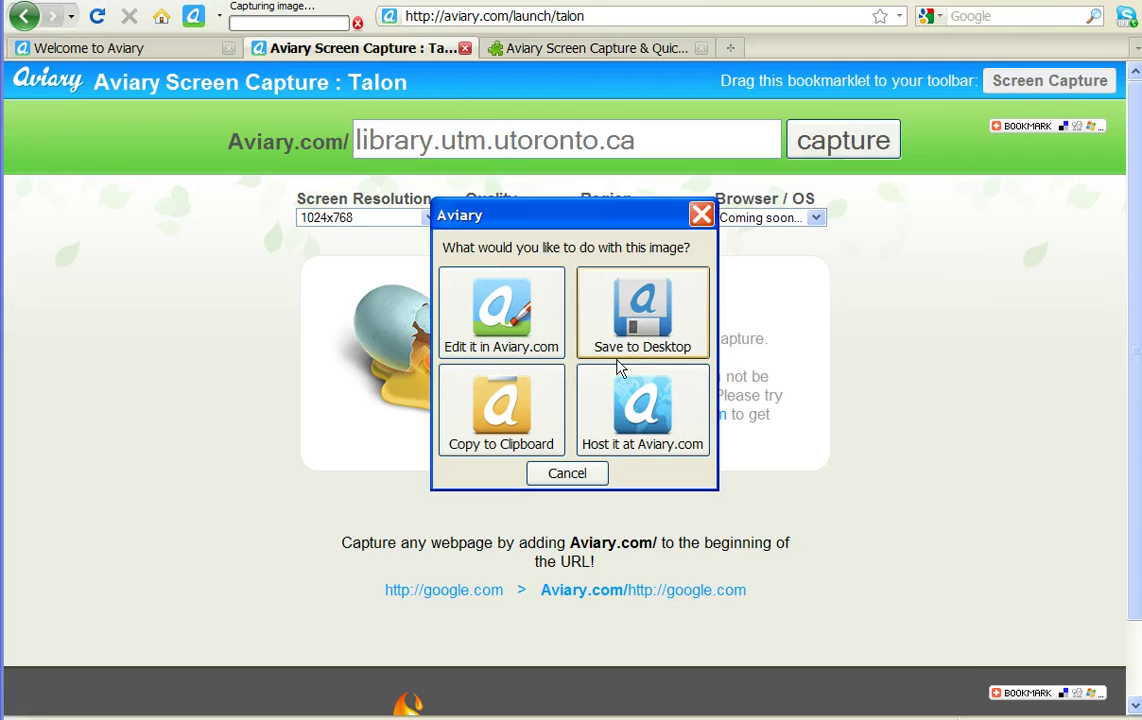
left_click(628, 424)
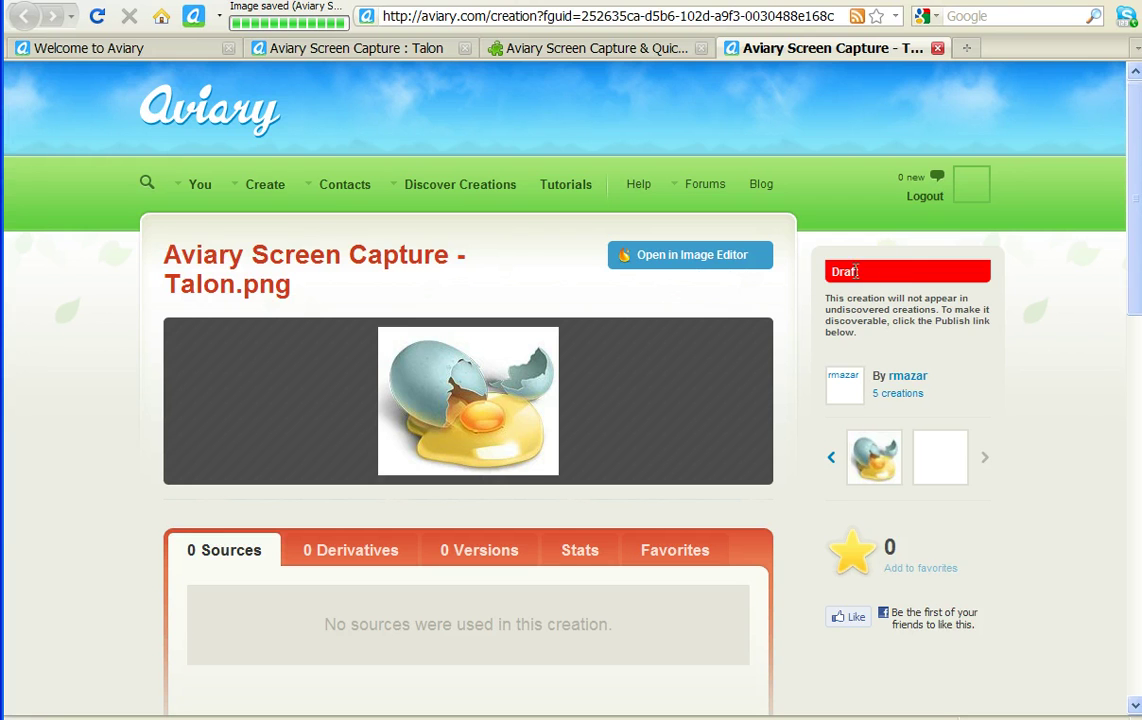
Publish the 'Aviary Screen Capture - Talon.png' creation and select its web address.
scroll(1000, 281, "down", 5)
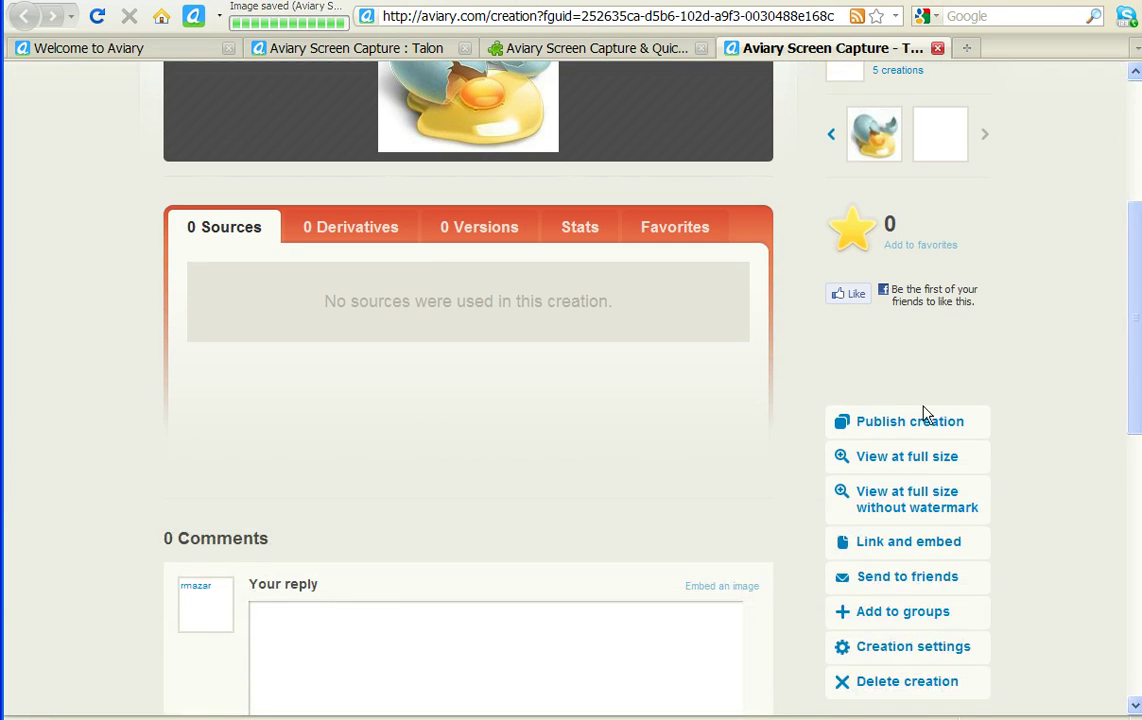
left_click(916, 423)
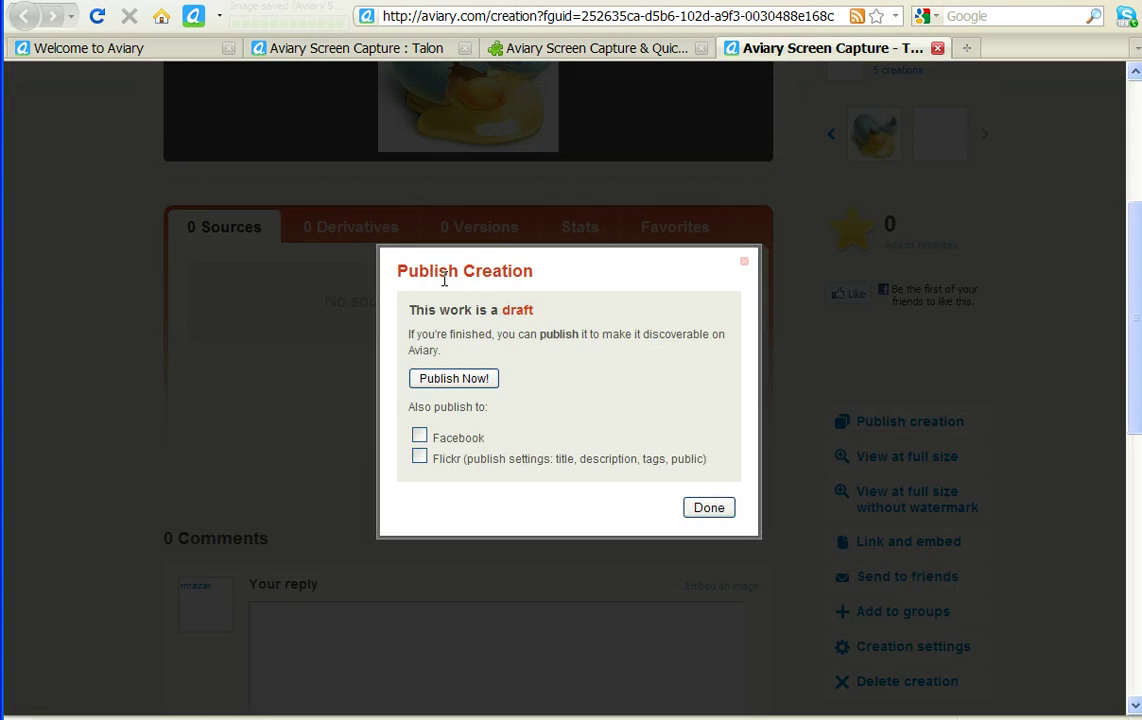
left_click(455, 377)
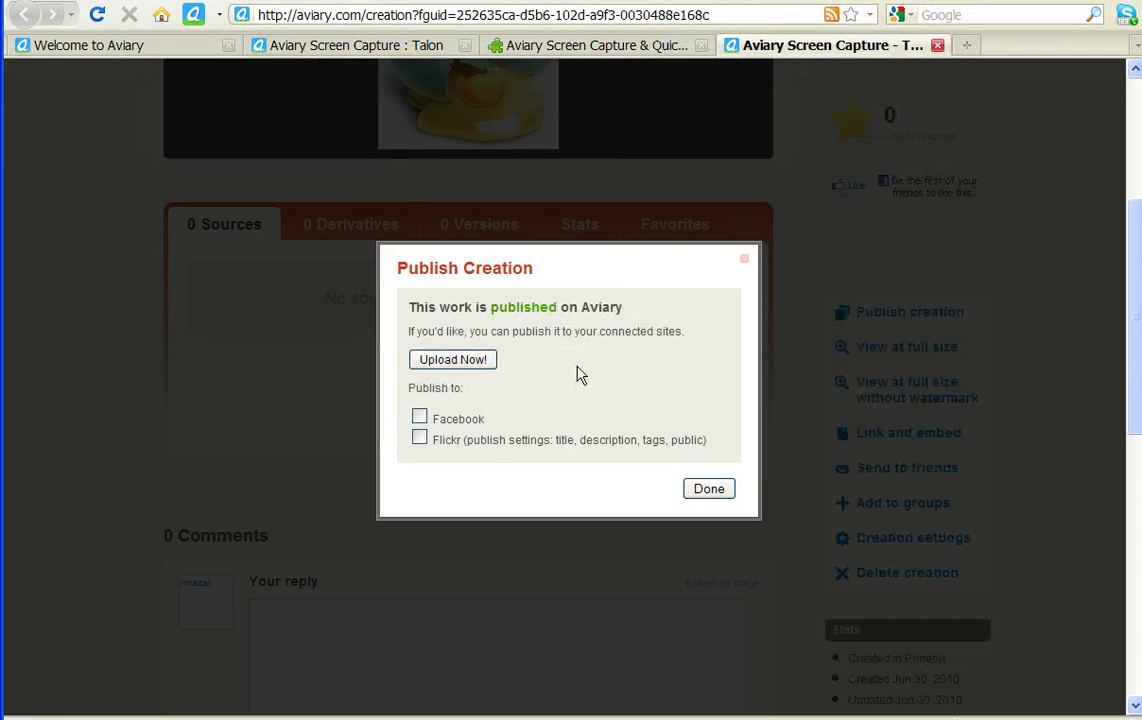
left_click(706, 490)
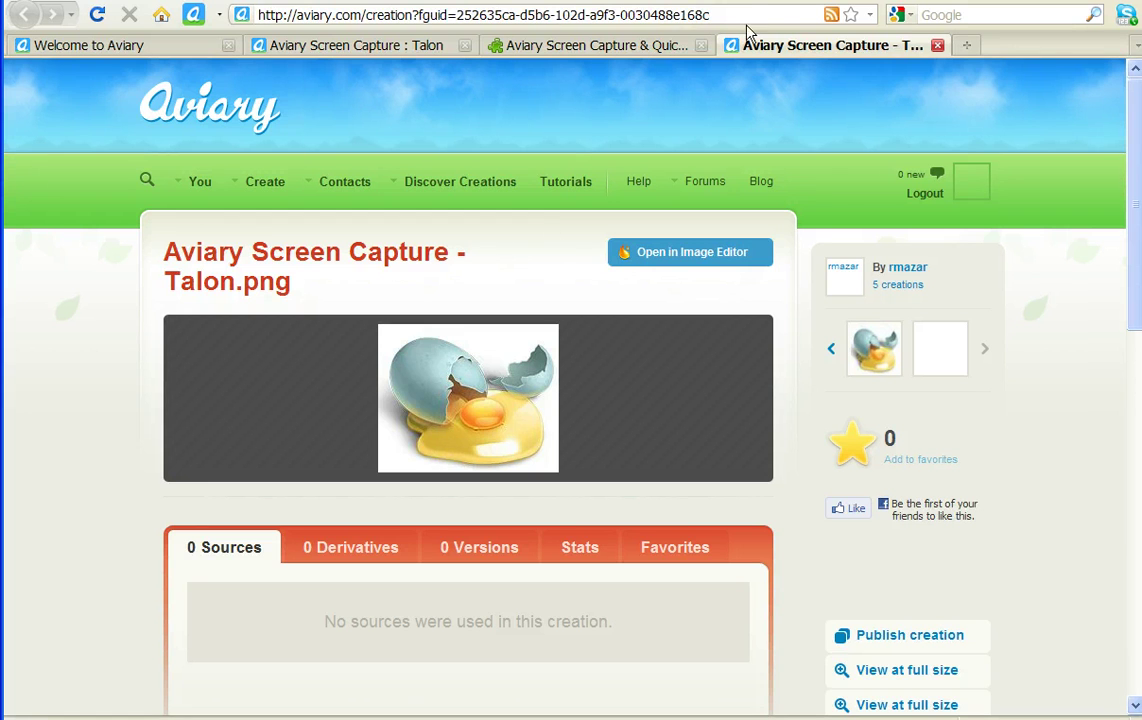
left_click_drag(763, 17, 179, 10)
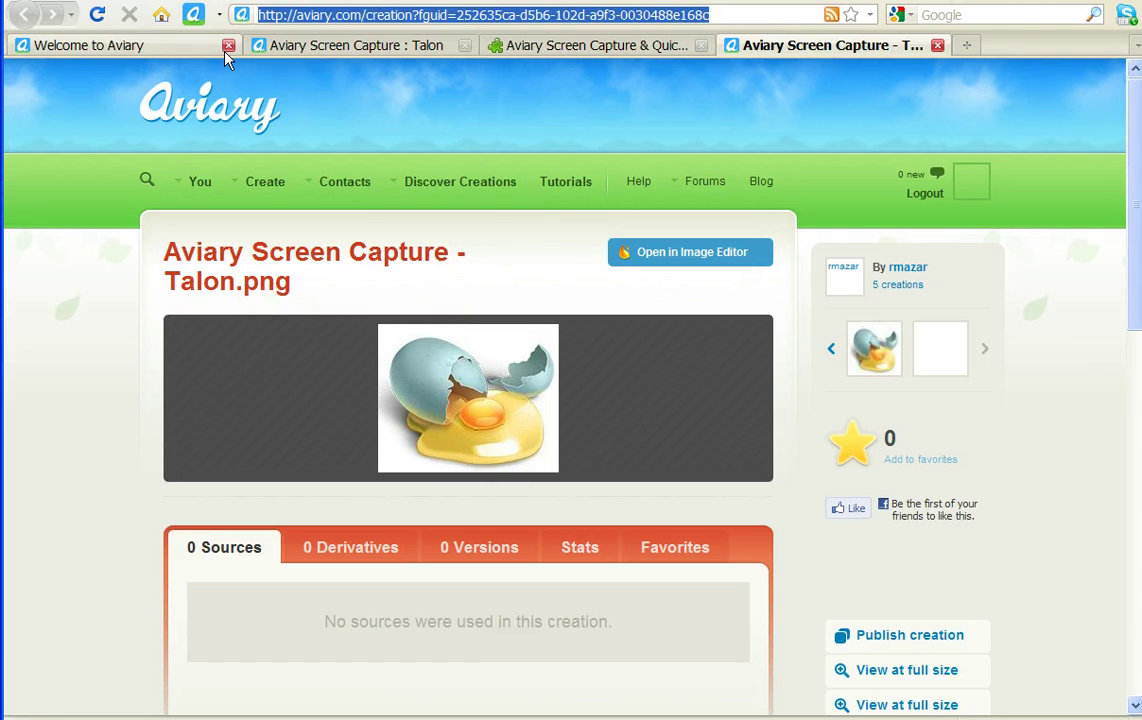
Capture a 203 x 166 egg region and save it to the desktop as PNG.
left_click(287, 47)
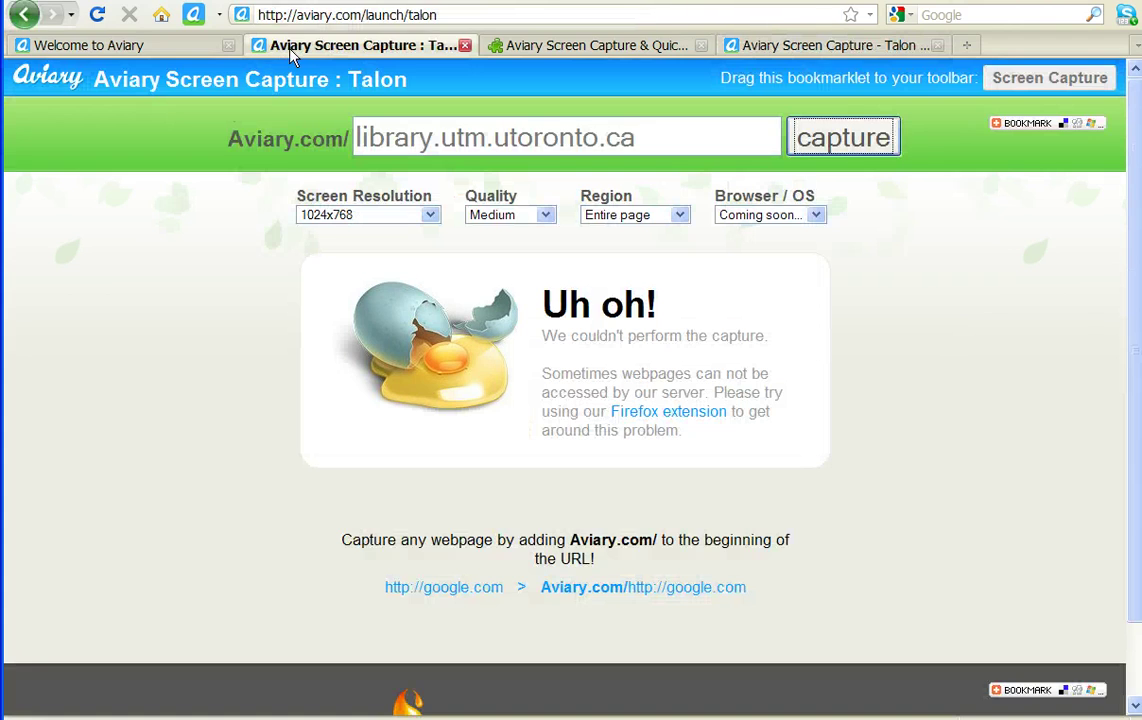
left_click(188, 16)
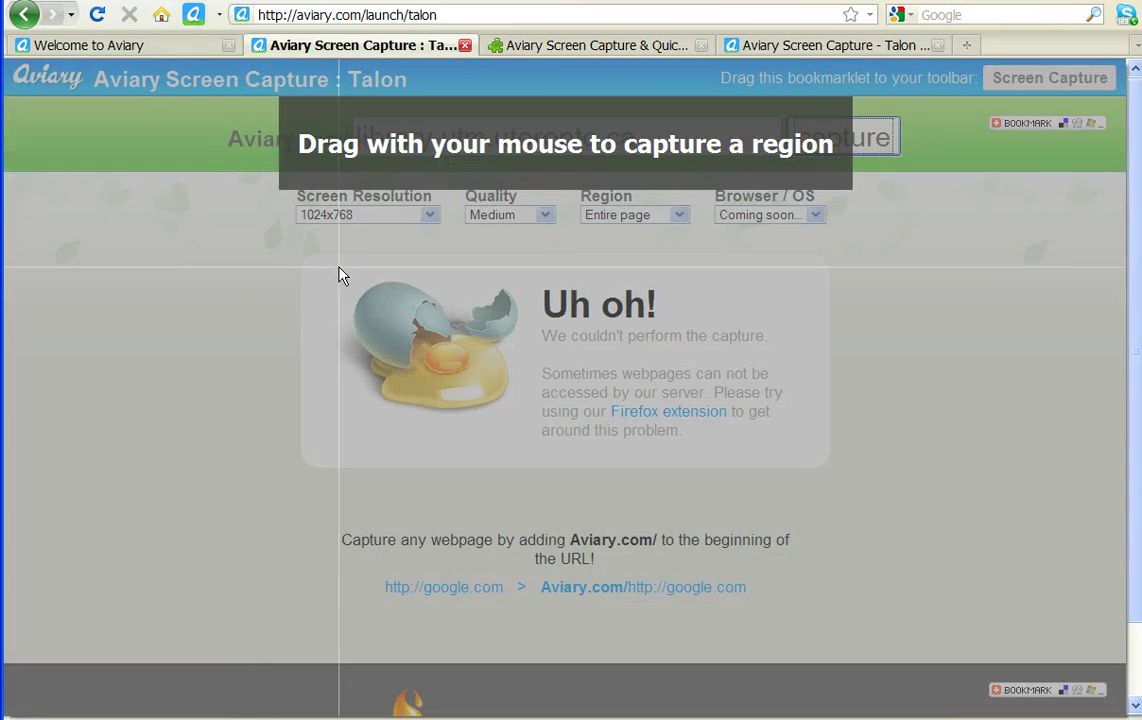
left_click_drag(338, 268, 530, 432)
left_click_drag(530, 430, 531, 430)
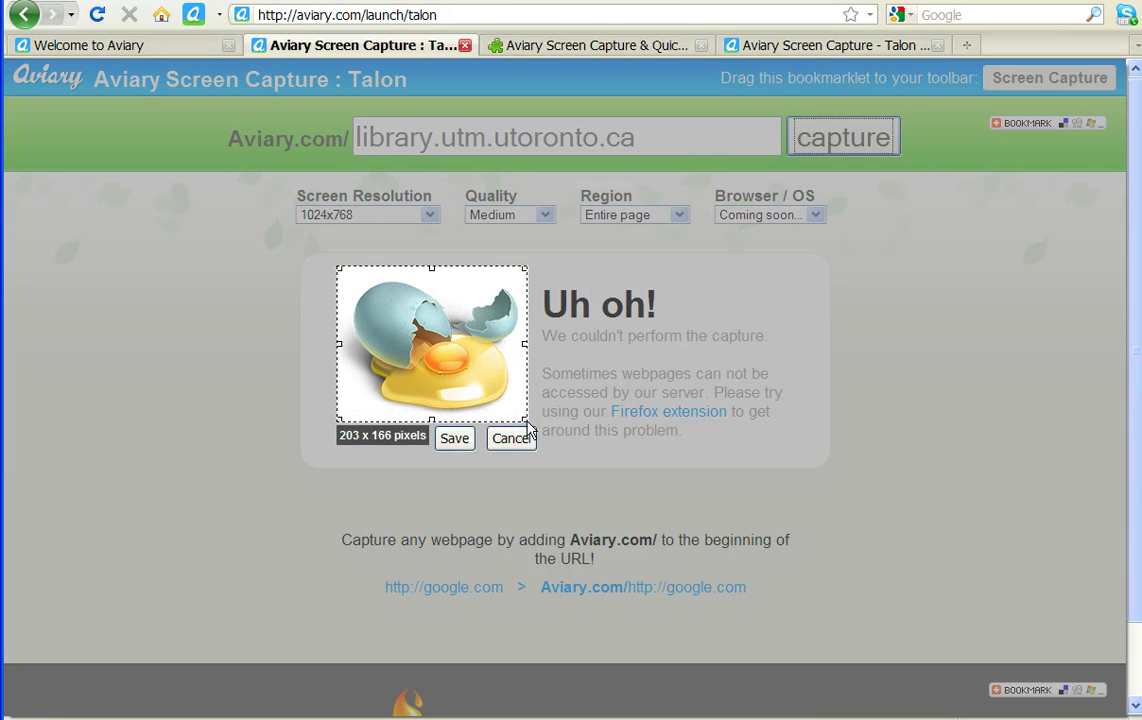
left_click(454, 438)
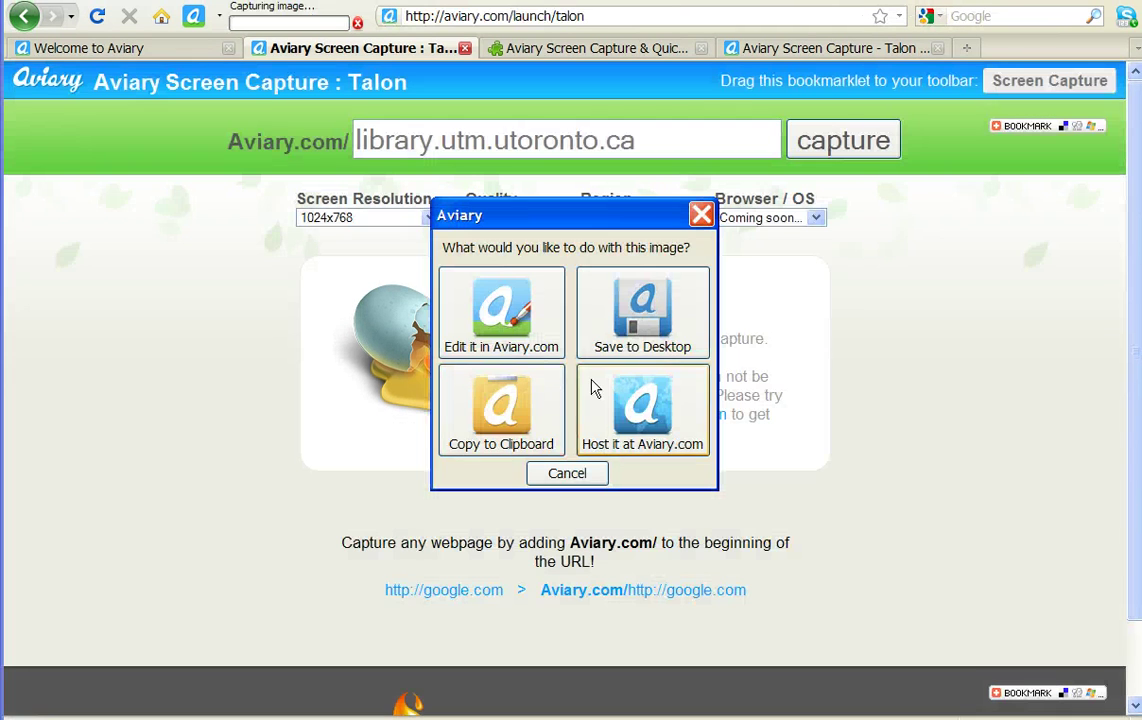
left_click(630, 323)
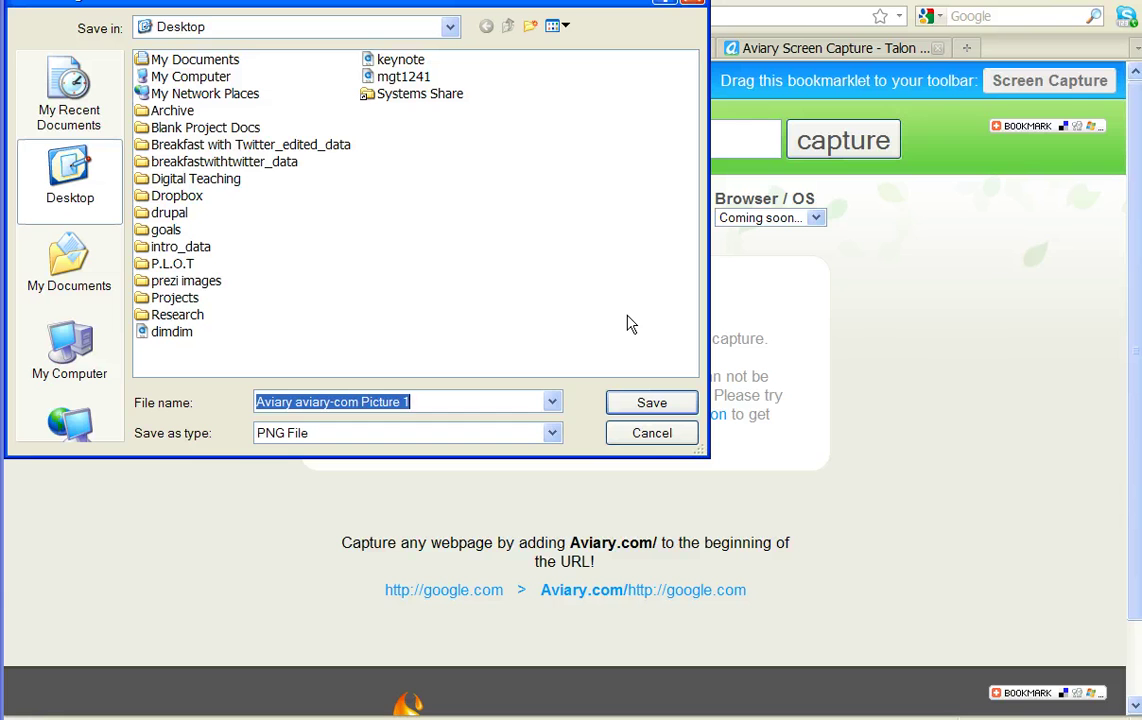
left_click(662, 405)
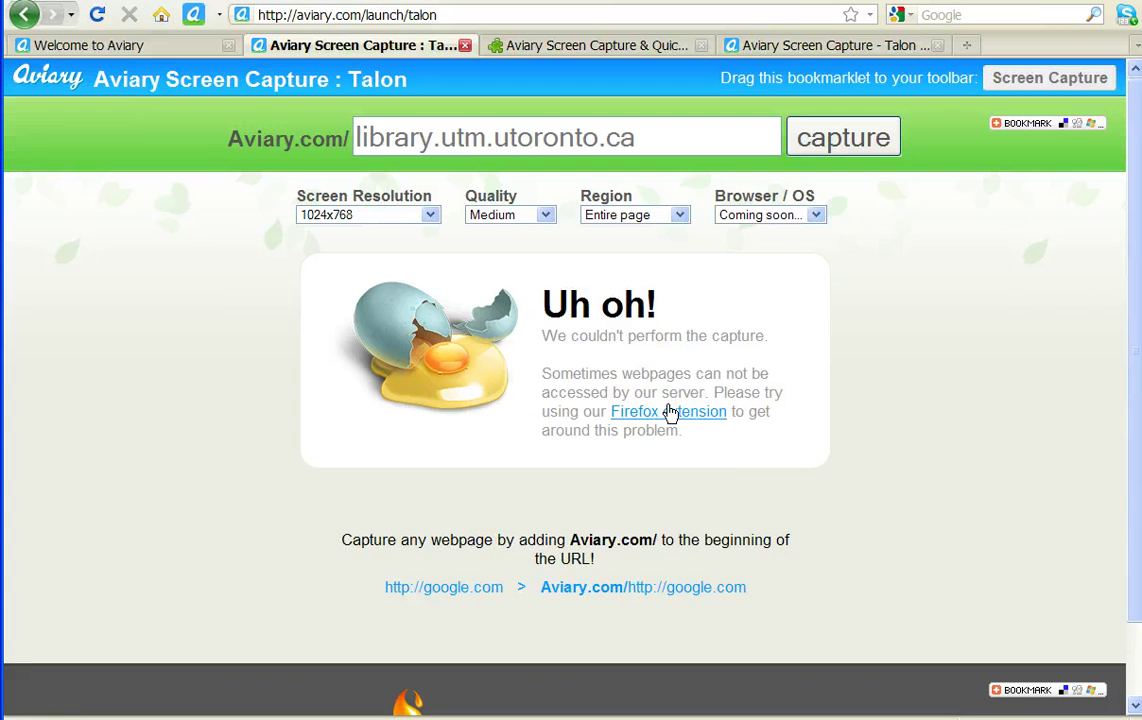